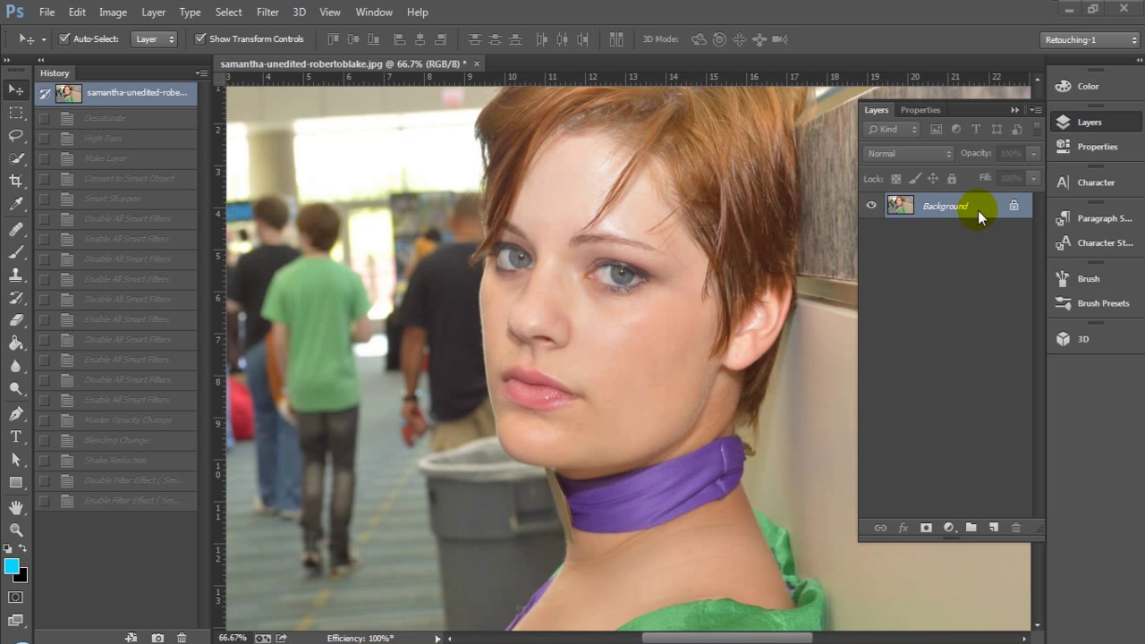
Step: Duplicate the Background portrait onto a new Layer 1 with Ctrl+J
{"action": "key", "text": "ctrl+j"}
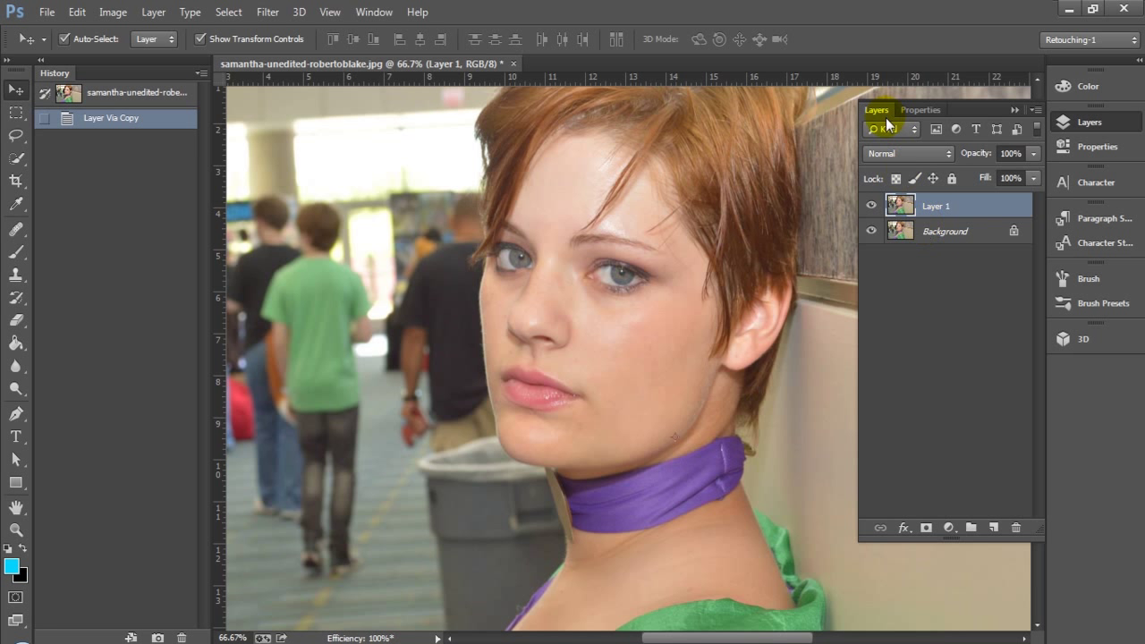
Step: Set Layer 1 to Overlay blend mode and desaturate it
{"action": "left_click", "coordinate": [895, 155]}
{"action": "left_click", "coordinate": [902, 382]}
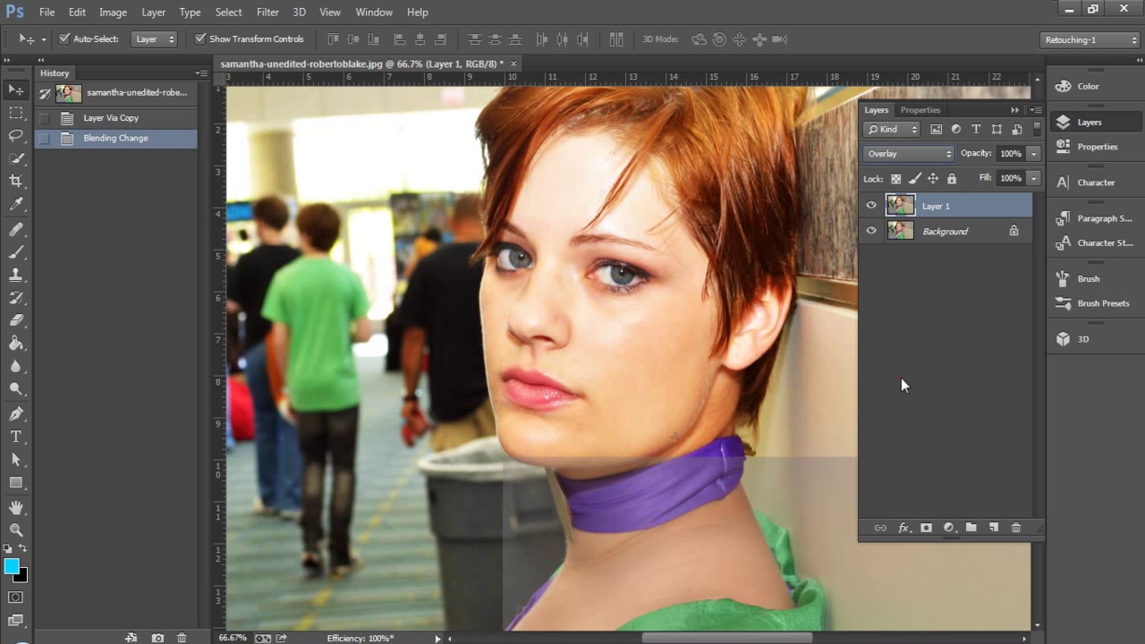
{"action": "left_click", "coordinate": [113, 11]}
{"action": "mouse_move", "coordinate": [229, 59]}
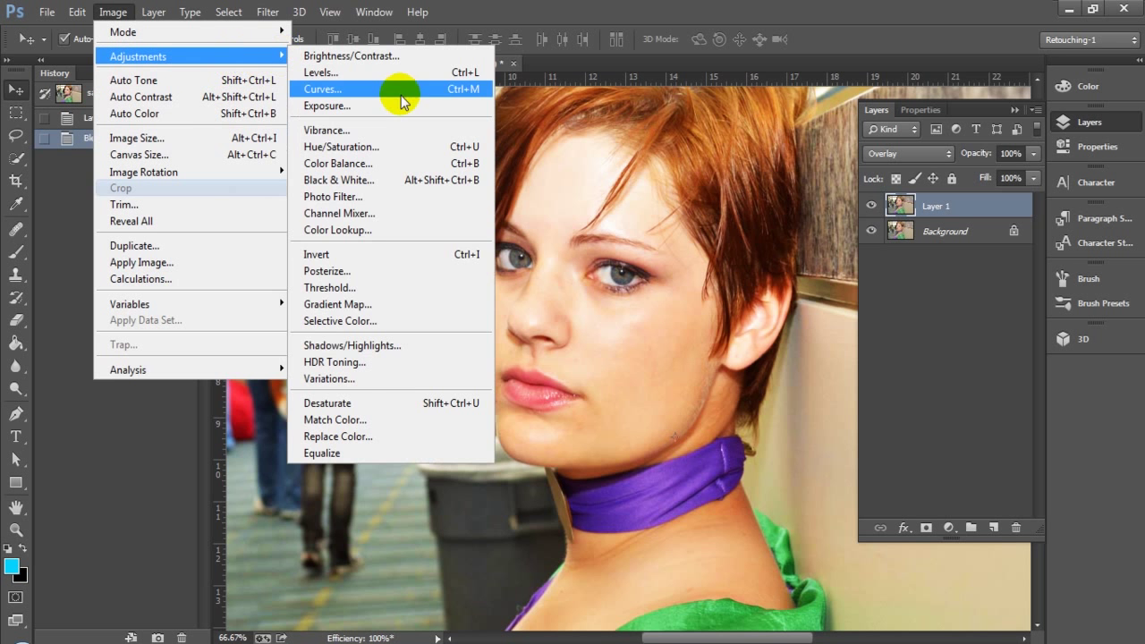
{"action": "left_click", "coordinate": [362, 403]}
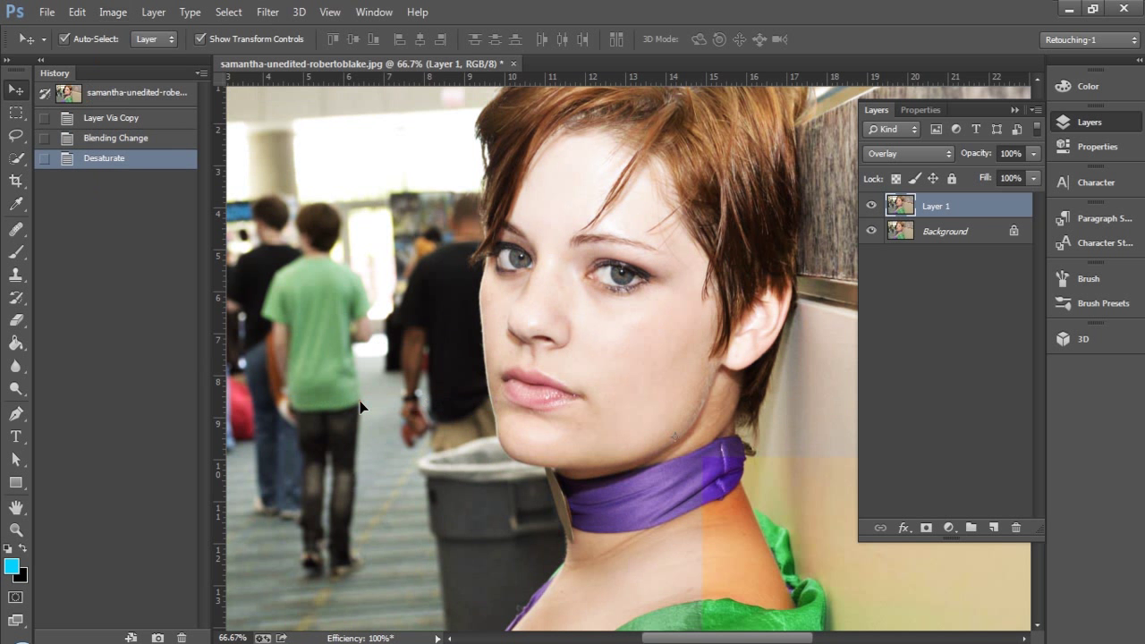
{"action": "left_click", "coordinate": [870, 208]}
{"action": "left_click", "coordinate": [870, 207]}
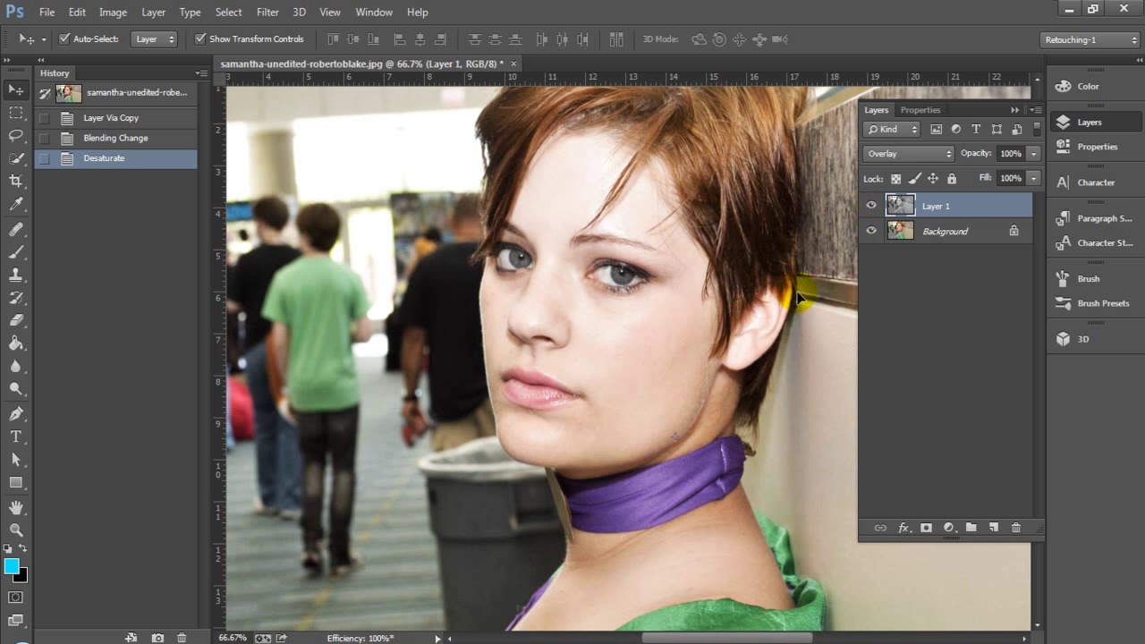
Step: Apply a High Pass filter with a 23.7-pixel radius to Layer 1
{"action": "left_click", "coordinate": [268, 12]}
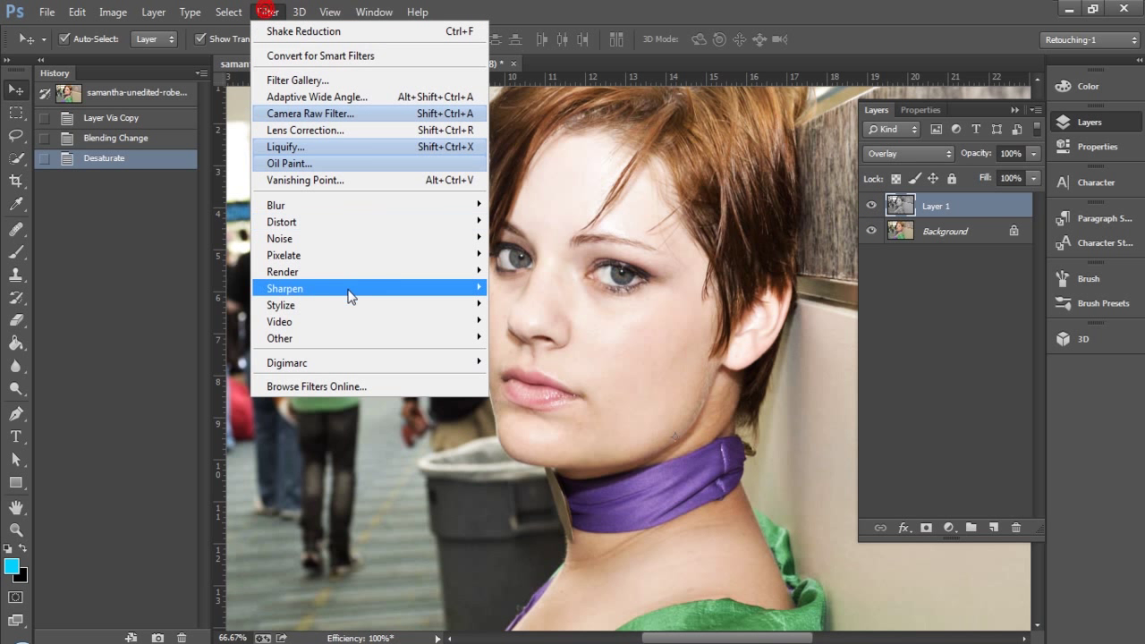
{"action": "mouse_move", "coordinate": [340, 340]}
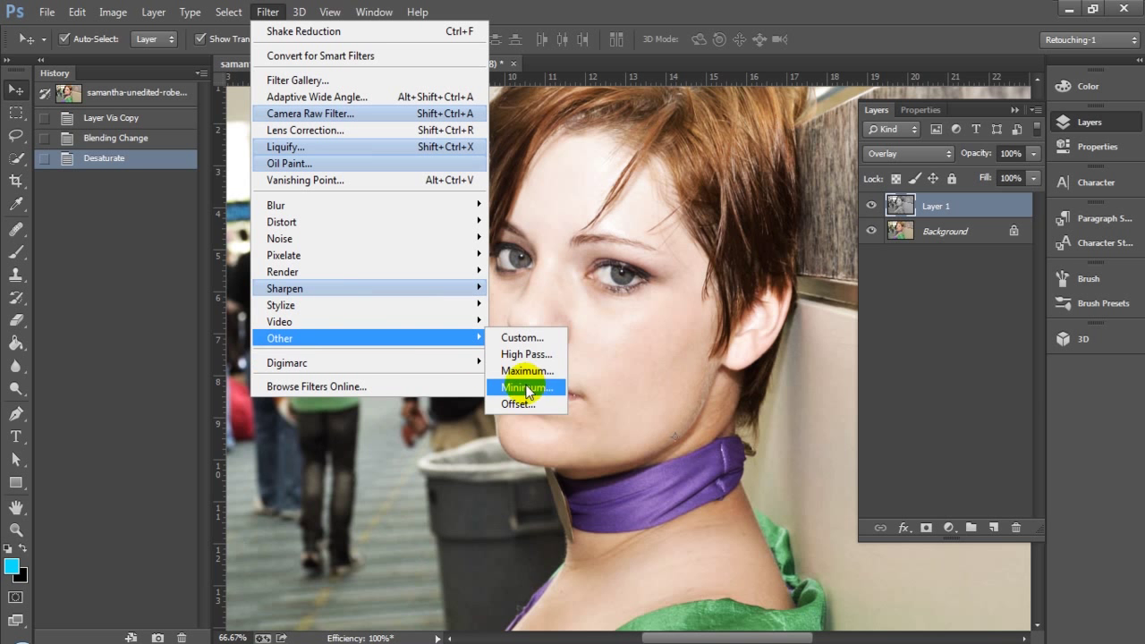
{"action": "left_click", "coordinate": [528, 355]}
{"action": "left_click", "coordinate": [222, 345]}
{"action": "left_click", "coordinate": [222, 345]}
{"action": "left_click_drag", "start_coordinate": [216, 392], "coordinate": [248, 393]}
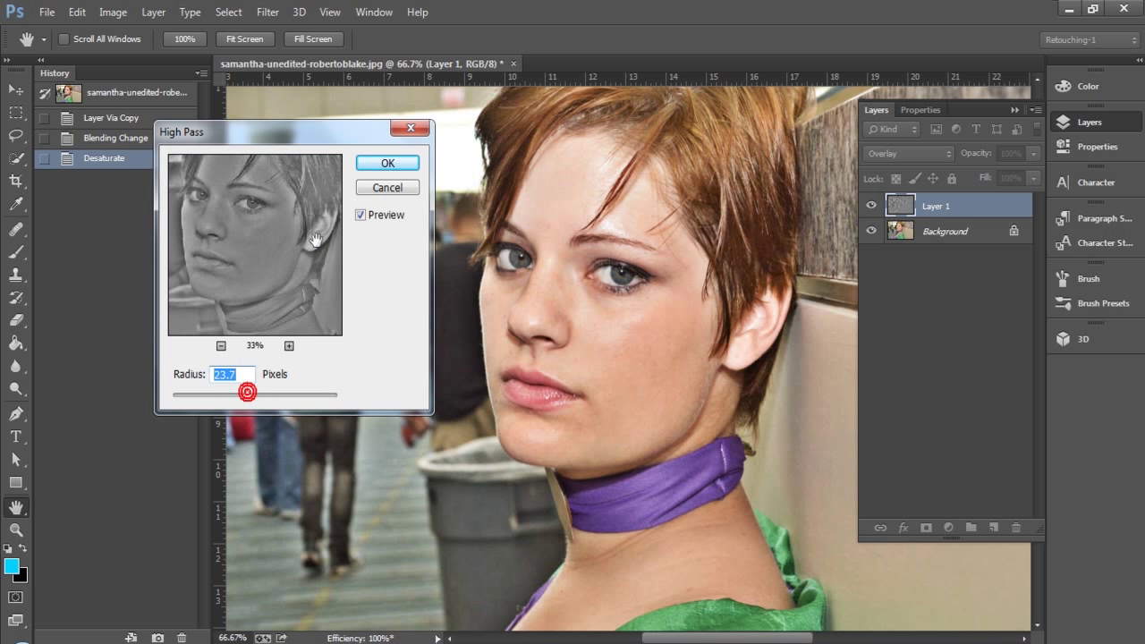
{"action": "left_click", "coordinate": [380, 167]}
Step: Switch Layer 1 to Soft Light blend mode and leave it hidden after comparing
{"action": "key", "text": "v"}
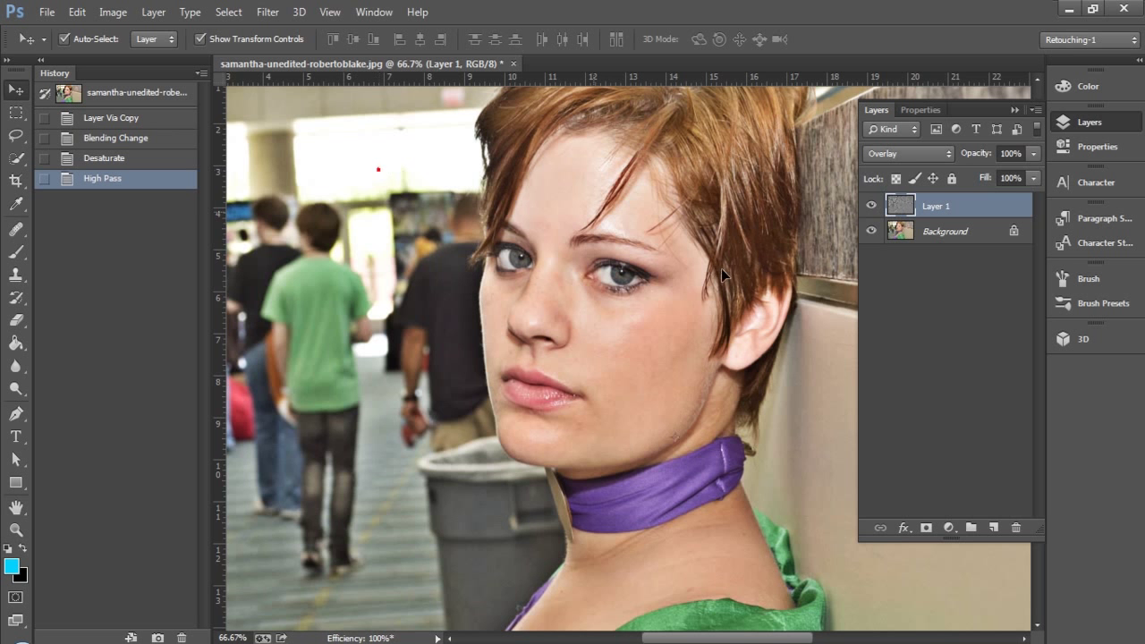
{"action": "left_click", "coordinate": [870, 206]}
{"action": "left_click", "coordinate": [871, 207]}
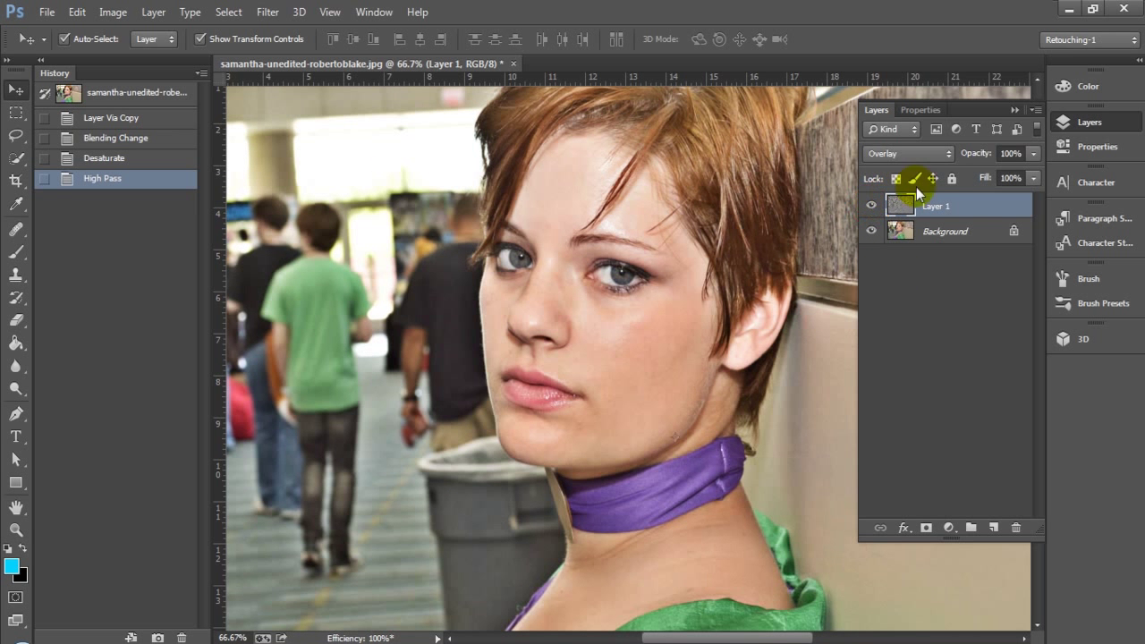
{"action": "left_click", "coordinate": [908, 153]}
{"action": "left_click", "coordinate": [902, 394]}
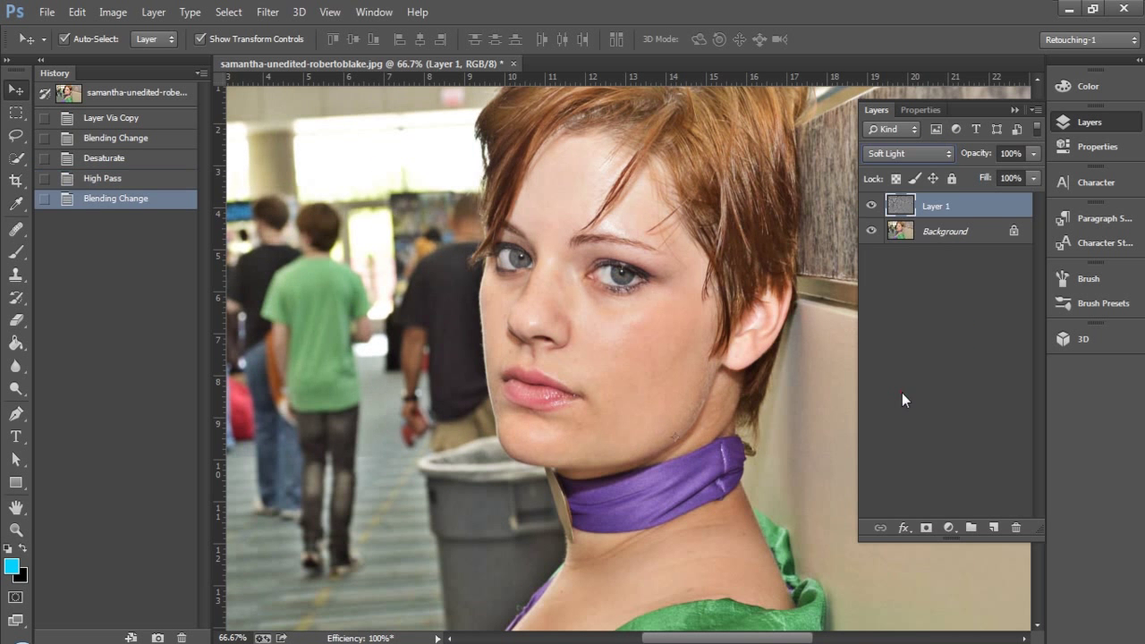
{"action": "left_click", "coordinate": [871, 209]}
{"action": "left_click", "coordinate": [871, 209]}
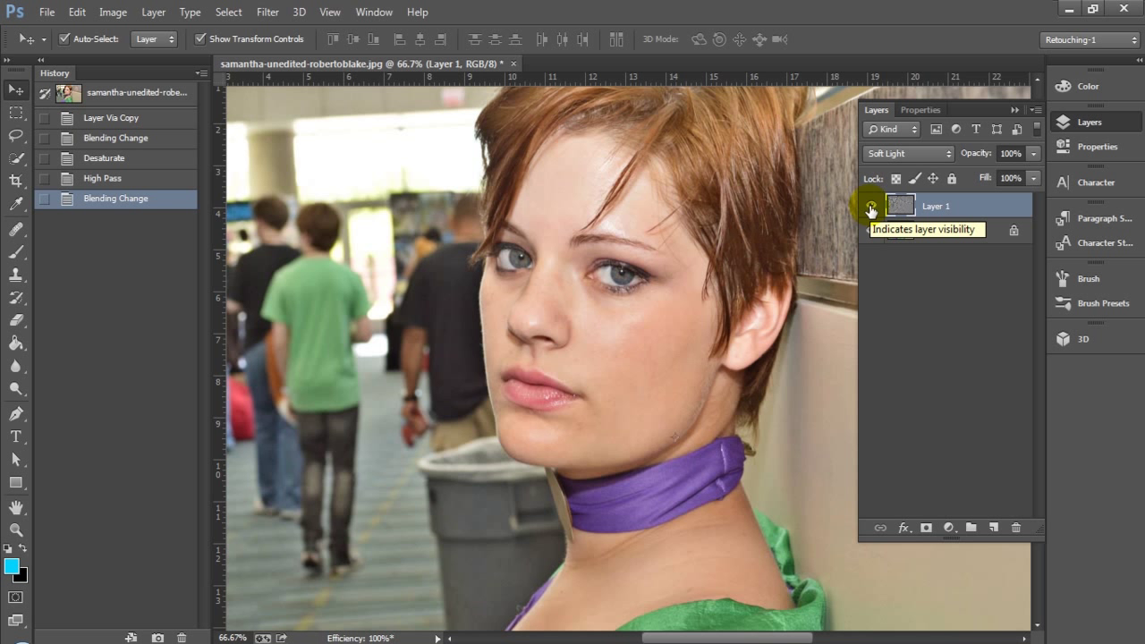
{"action": "left_click", "coordinate": [871, 208]}
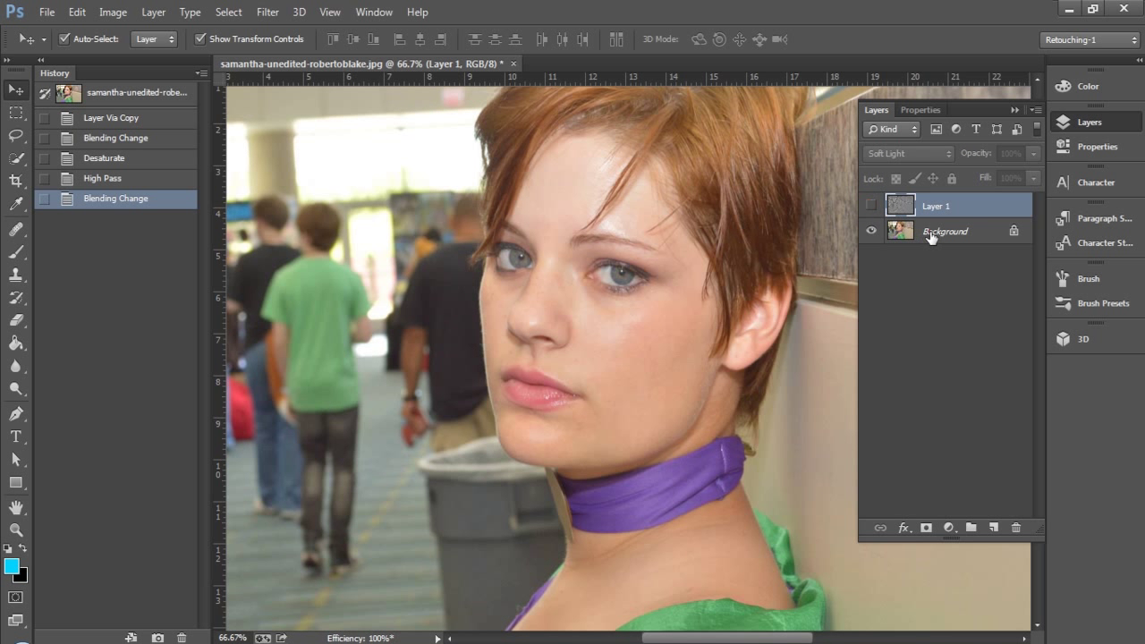
Step: Turn the Background into Layer 0 and convert it to a Smart Object
{"action": "left_click", "coordinate": [931, 235]}
{"action": "double_click", "coordinate": [931, 234]}
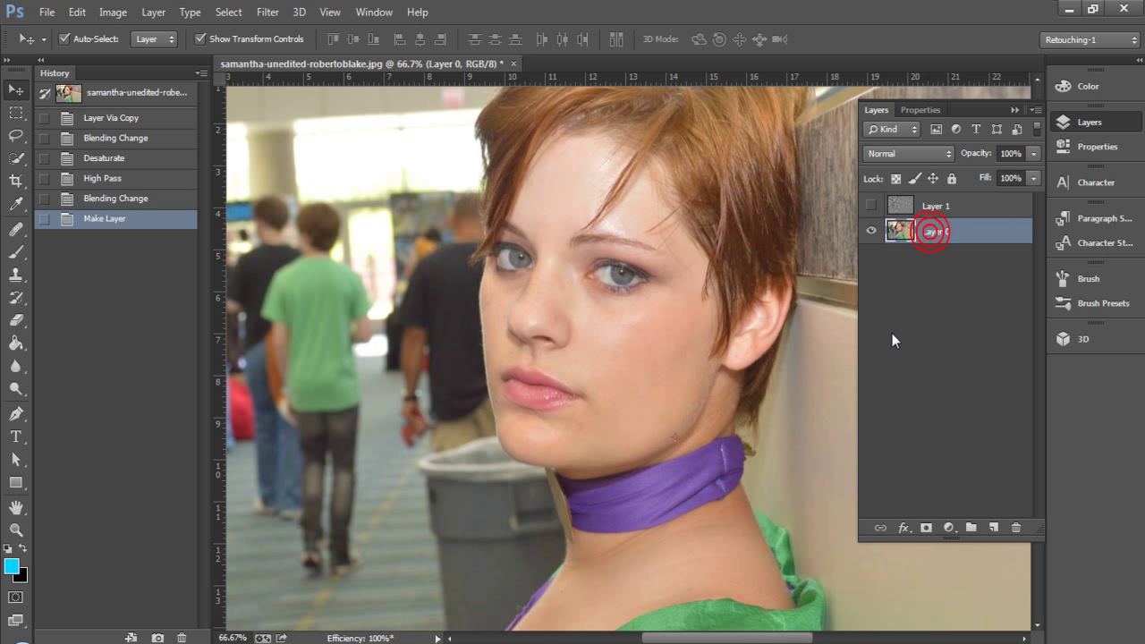
{"action": "right_click", "coordinate": [937, 230]}
{"action": "left_click", "coordinate": [654, 222]}
Step: Apply Smart Sharpen to Layer 0 at Amount 394%, Radius 1.7 px, Reduce Noise 30%, removing Lens Blur
{"action": "left_click", "coordinate": [263, 12]}
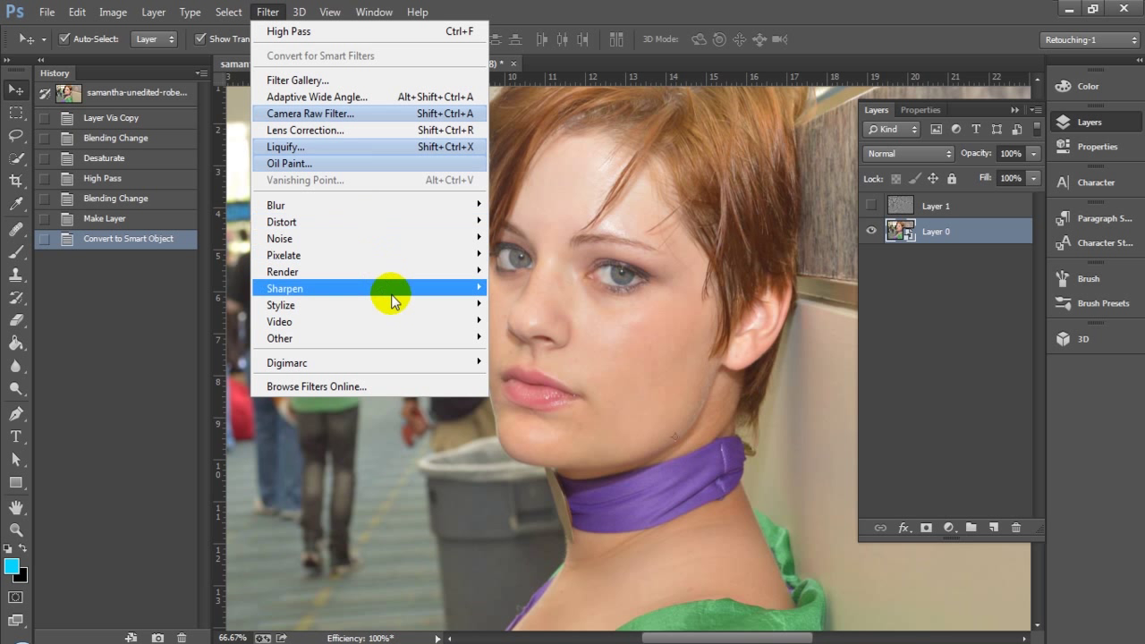
{"action": "mouse_move", "coordinate": [396, 286]}
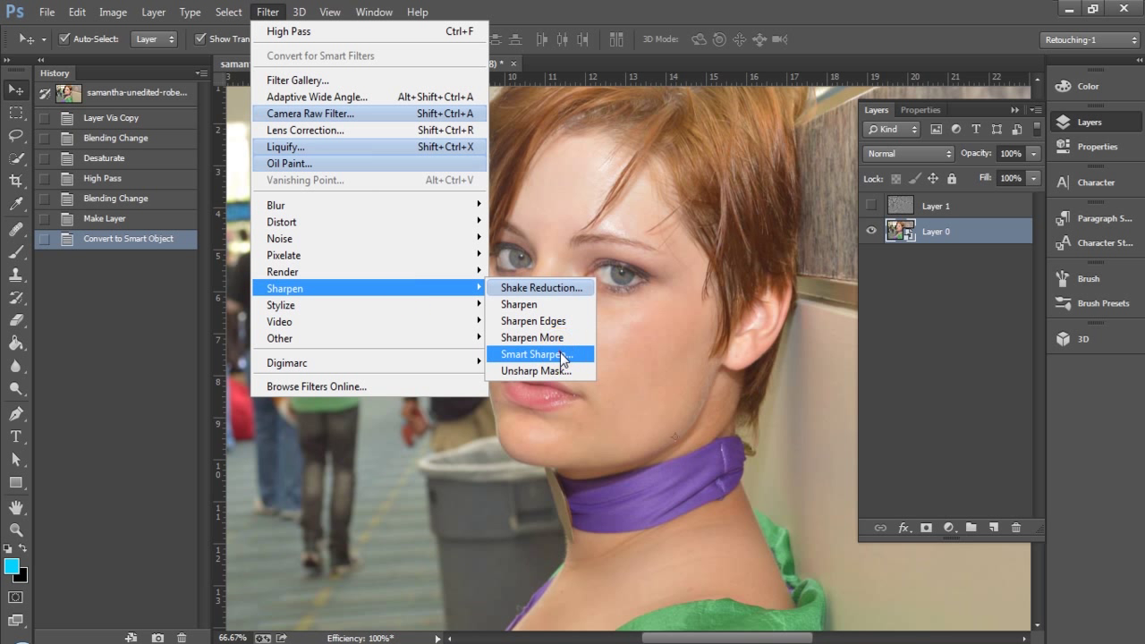
{"action": "left_click", "coordinate": [555, 353]}
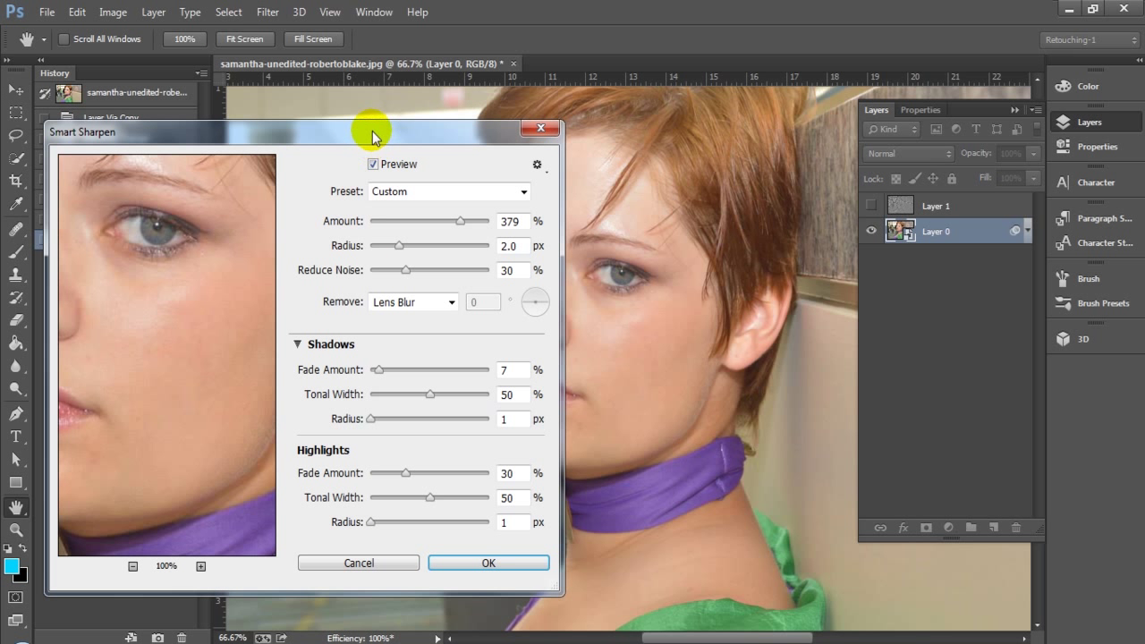
{"action": "left_click", "coordinate": [132, 566]}
{"action": "left_click", "coordinate": [133, 566]}
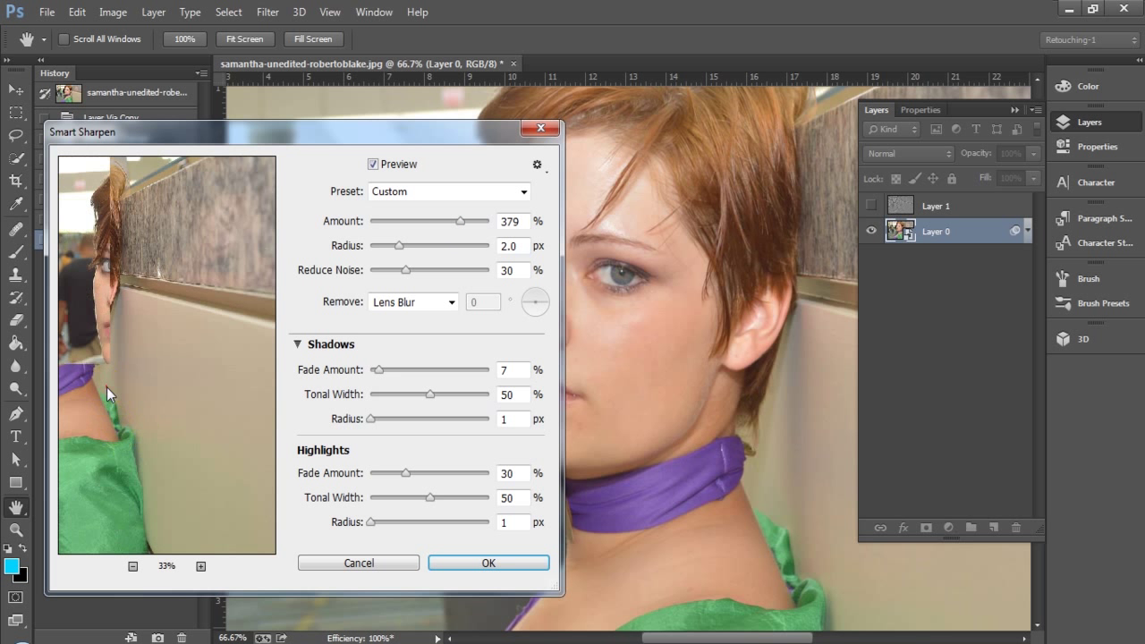
{"action": "left_click_drag", "start_coordinate": [107, 389], "coordinate": [112, 380]}
{"action": "left_click_drag", "start_coordinate": [476, 223], "coordinate": [463, 225]}
{"action": "left_click_drag", "start_coordinate": [383, 252], "coordinate": [397, 253]}
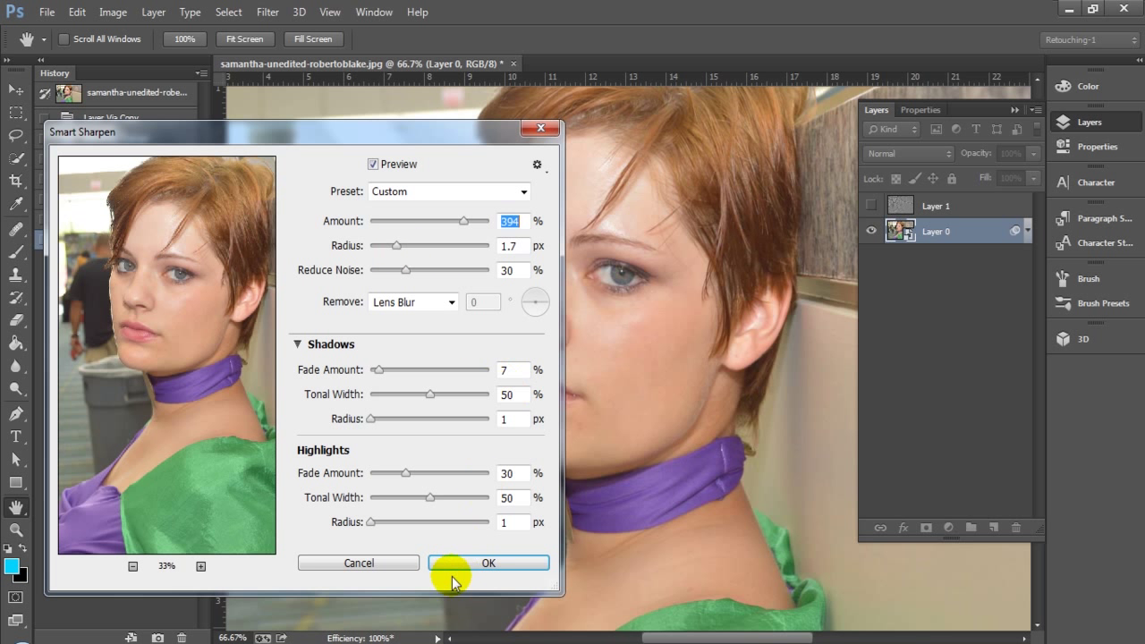
{"action": "left_click", "coordinate": [475, 561]}
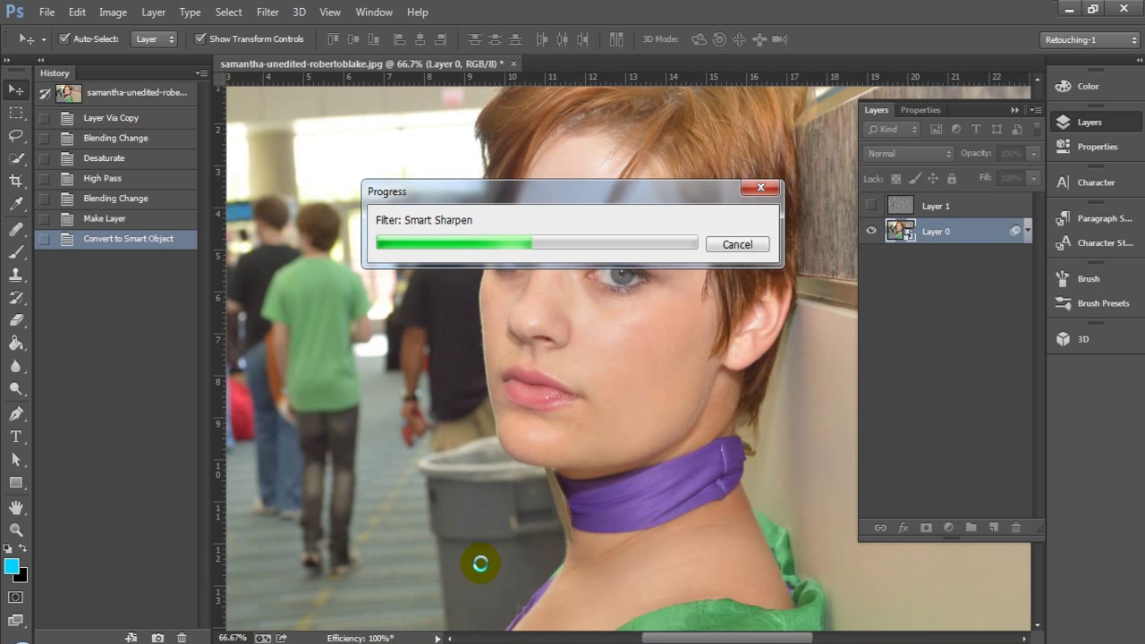
{"action": "left_click", "coordinate": [873, 206]}
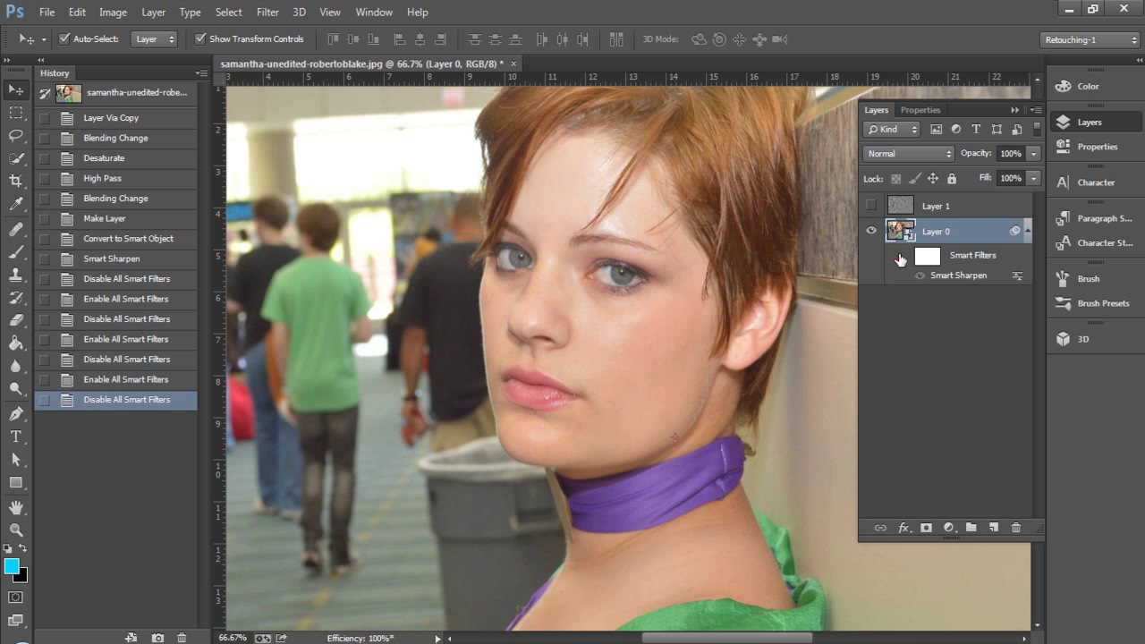
Step: Compare the portrait with and without Smart Sharpen, leaving that filter switched off
{"action": "left_click", "coordinate": [918, 276]}
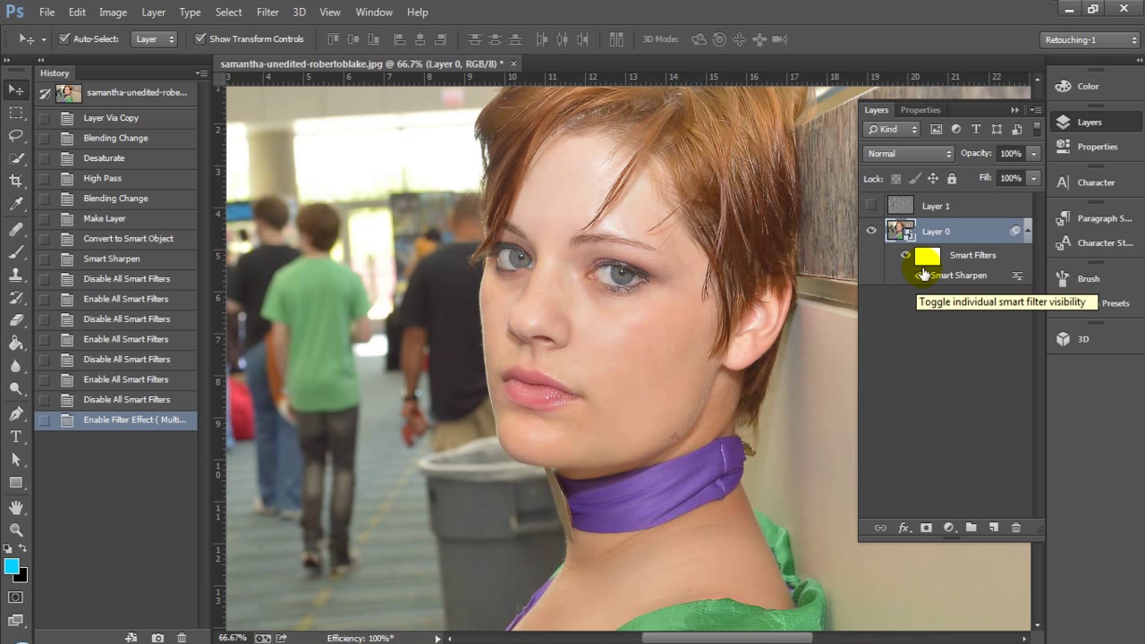
{"action": "left_click", "coordinate": [923, 275]}
{"action": "left_click", "coordinate": [268, 12]}
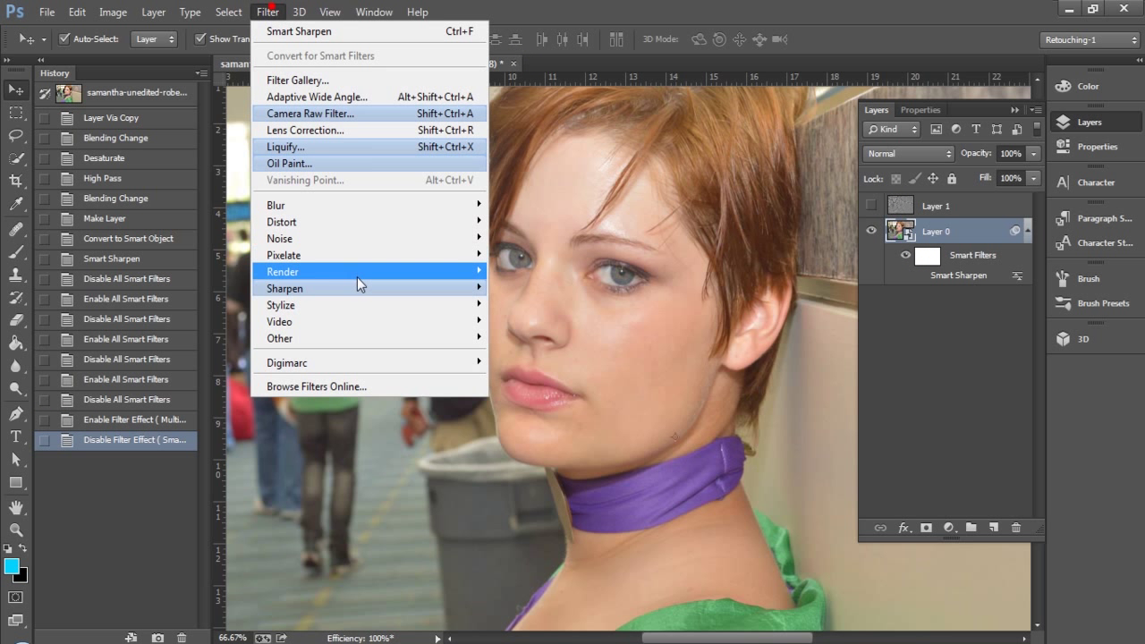
Step: Add an Unsharp Mask smart filter with Amount 188%, Radius 1.9 px and Threshold 0
{"action": "left_click", "coordinate": [377, 291]}
{"action": "left_click", "coordinate": [545, 375]}
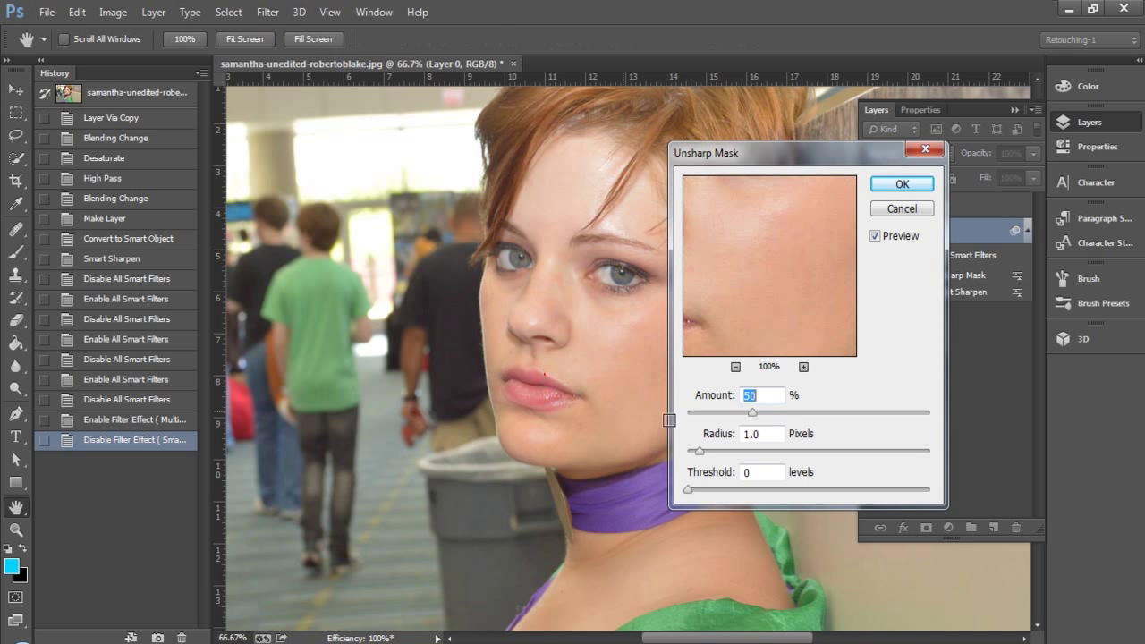
{"action": "left_click_drag", "start_coordinate": [788, 164], "coordinate": [125, 149]}
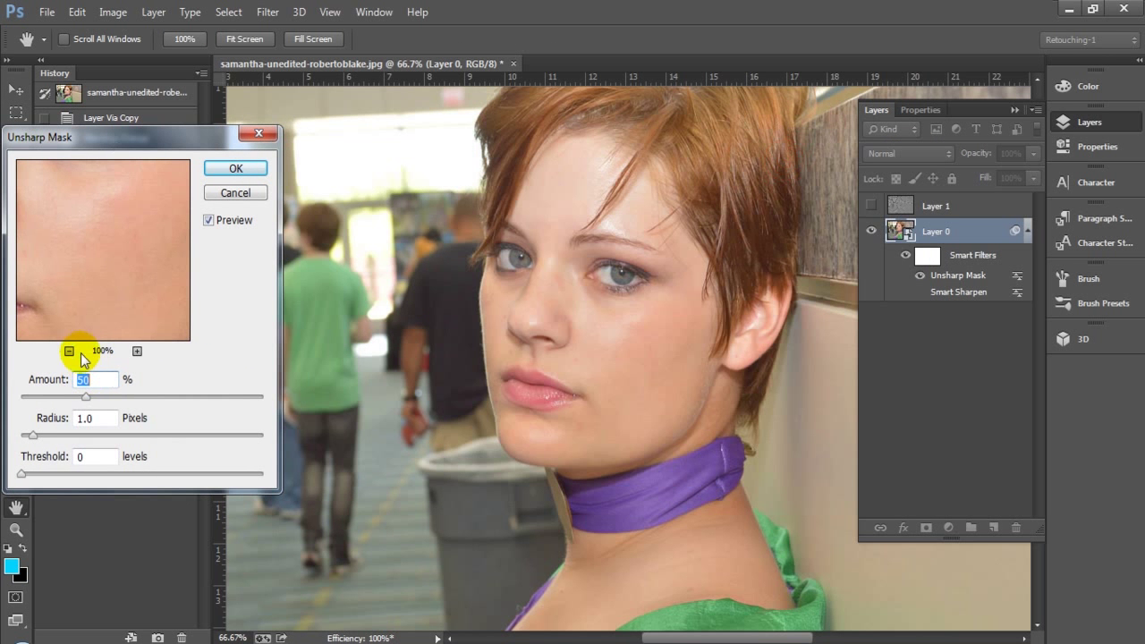
{"action": "left_click", "coordinate": [69, 351]}
{"action": "left_click_drag", "start_coordinate": [84, 243], "coordinate": [123, 268]}
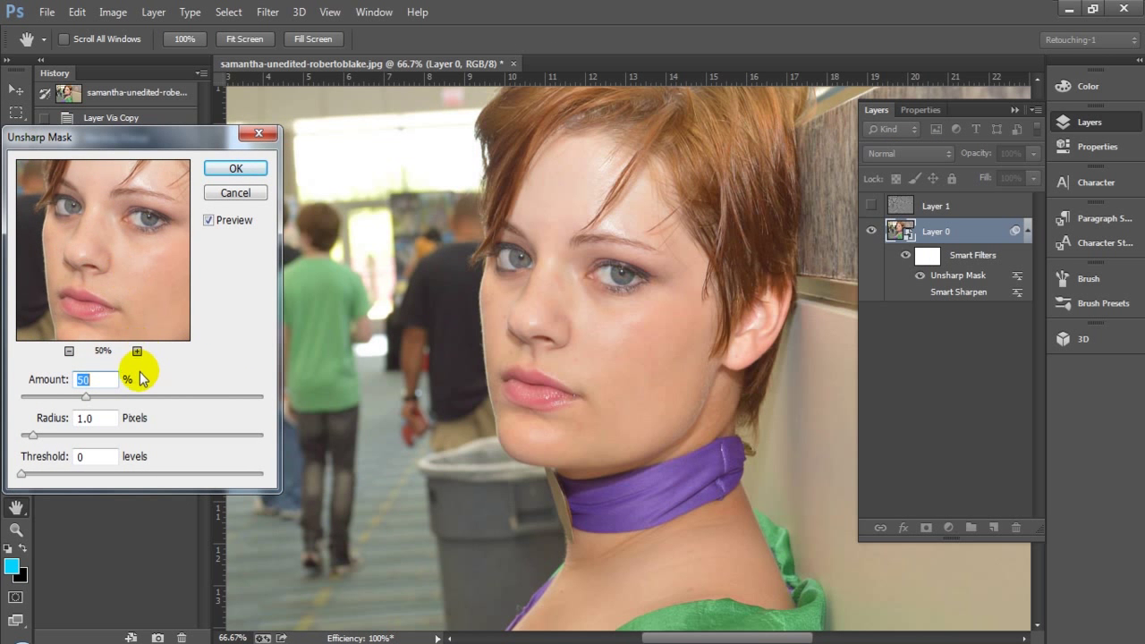
{"action": "left_click_drag", "start_coordinate": [154, 397], "coordinate": [187, 399]}
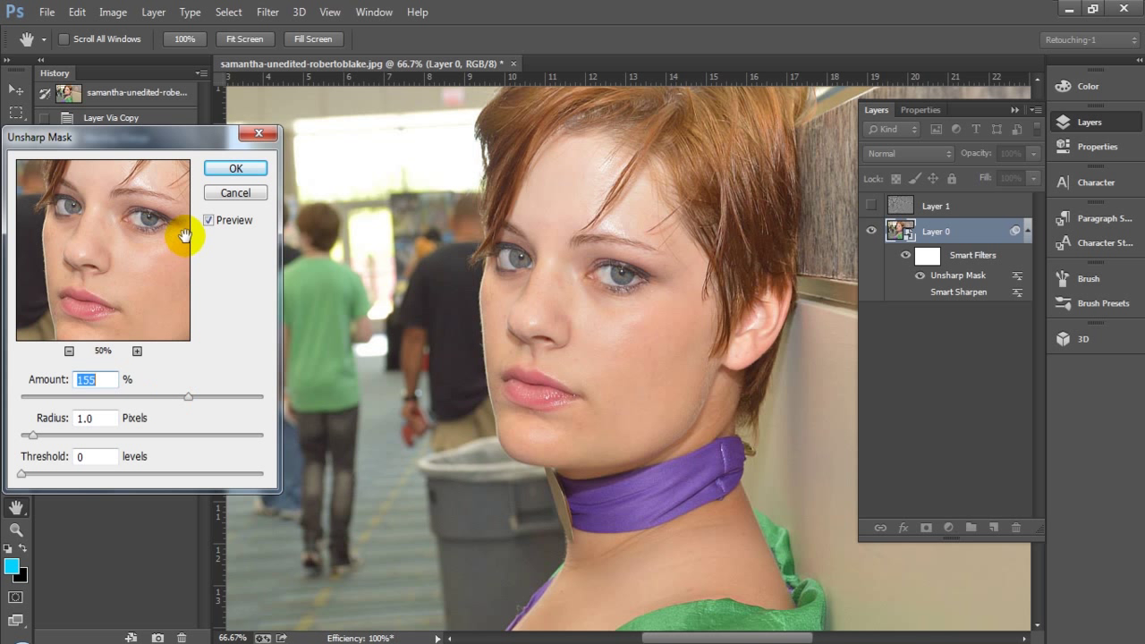
{"action": "left_click", "coordinate": [210, 221]}
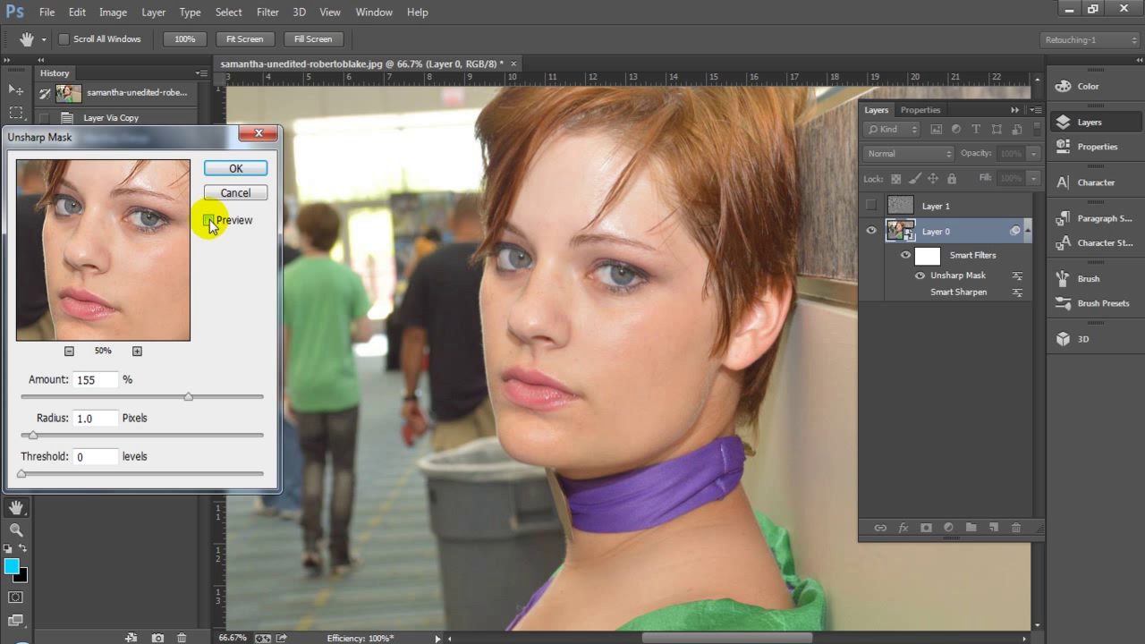
{"action": "left_click", "coordinate": [209, 220]}
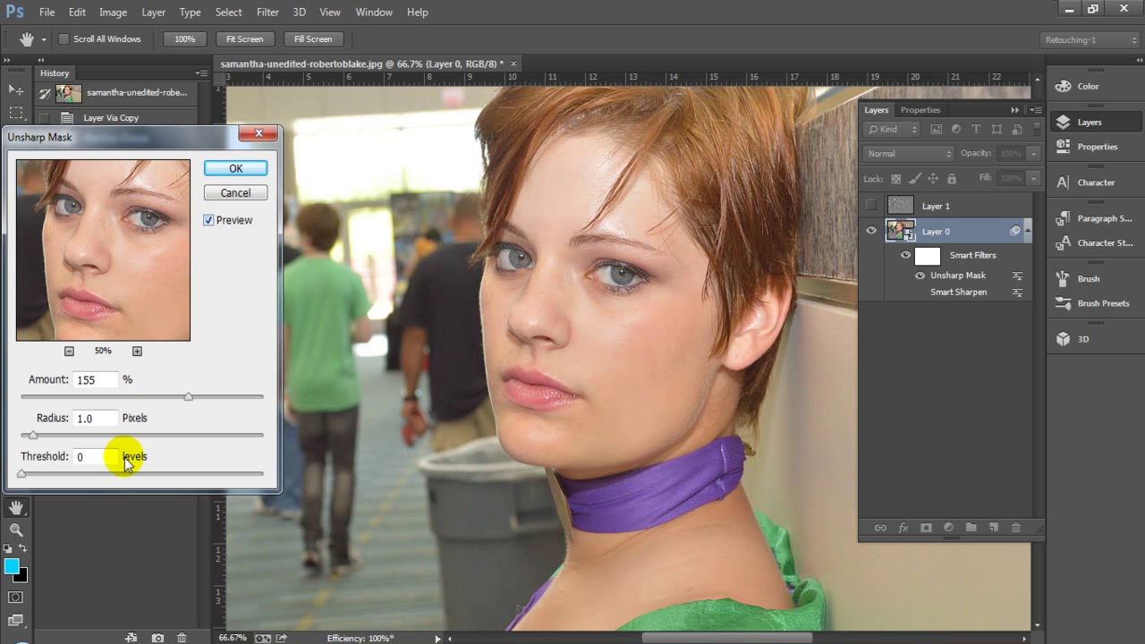
{"action": "left_click", "coordinate": [44, 436]}
{"action": "left_click_drag", "start_coordinate": [205, 397], "coordinate": [210, 398]}
{"action": "left_click", "coordinate": [236, 169]}
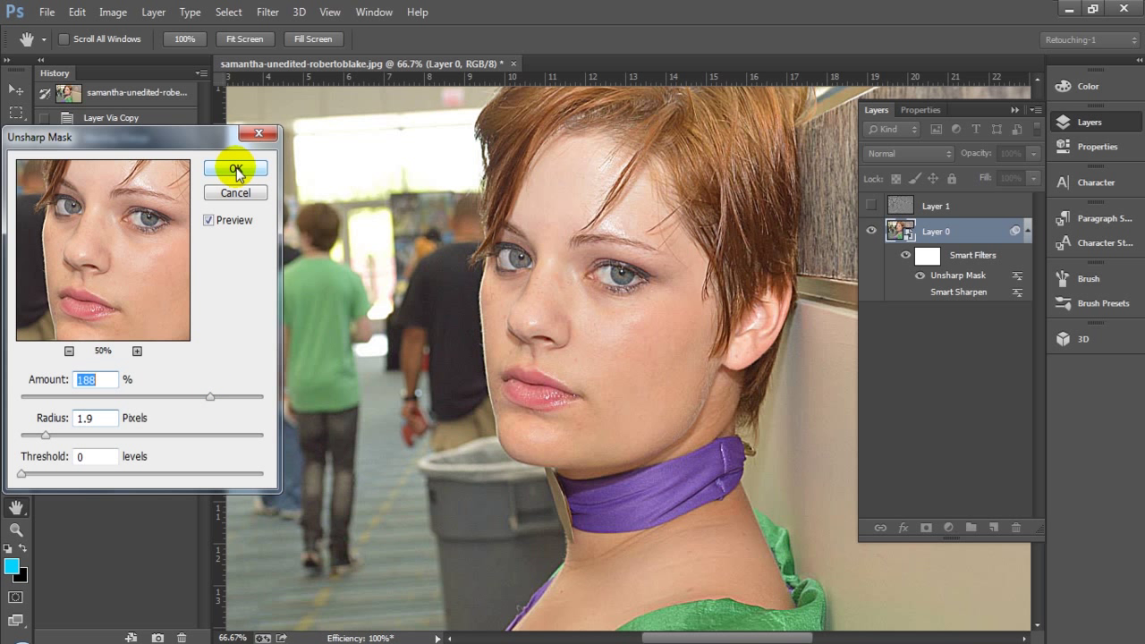
{"action": "left_click", "coordinate": [920, 276]}
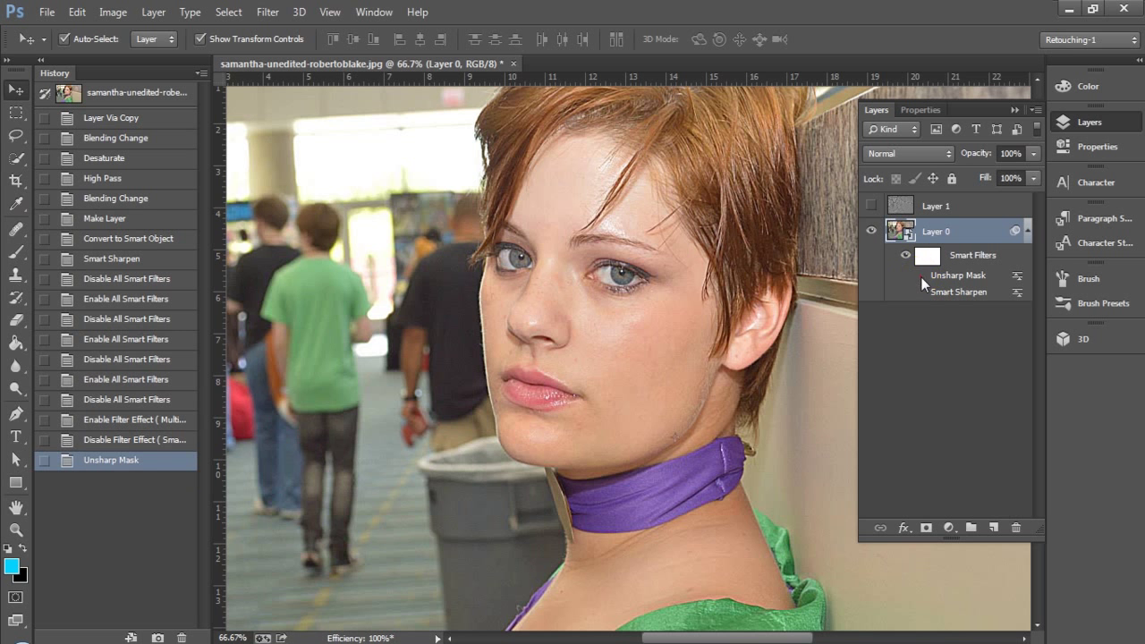
Step: Leave Unsharp Mask switched off after comparing, then show and select the Soft Light Layer 1
{"action": "left_click", "coordinate": [920, 276]}
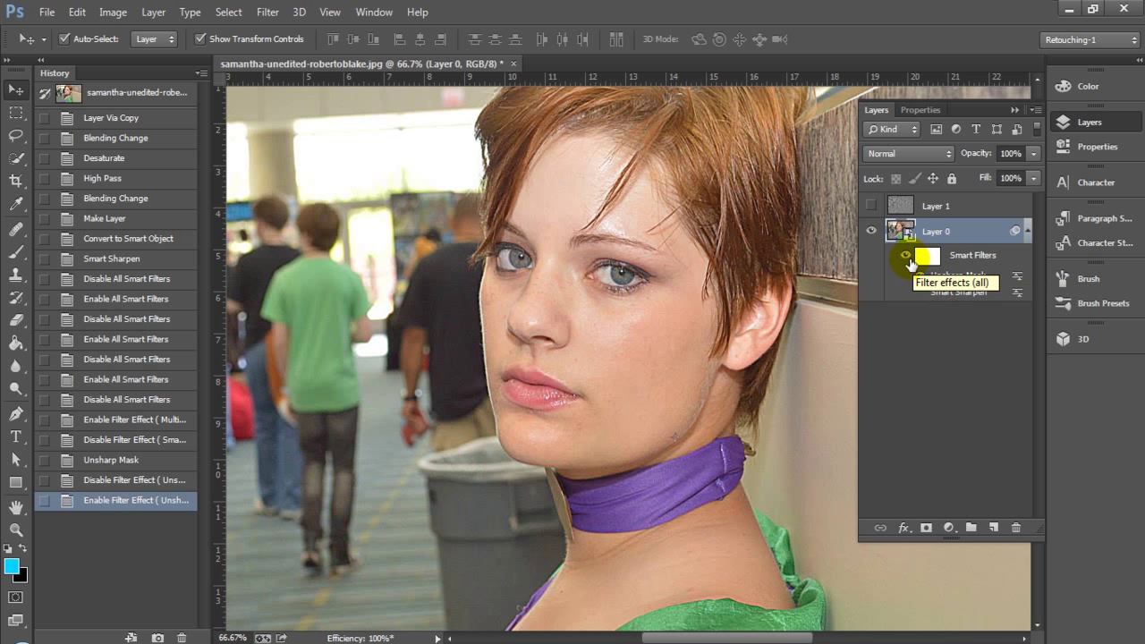
{"action": "left_click", "coordinate": [919, 276]}
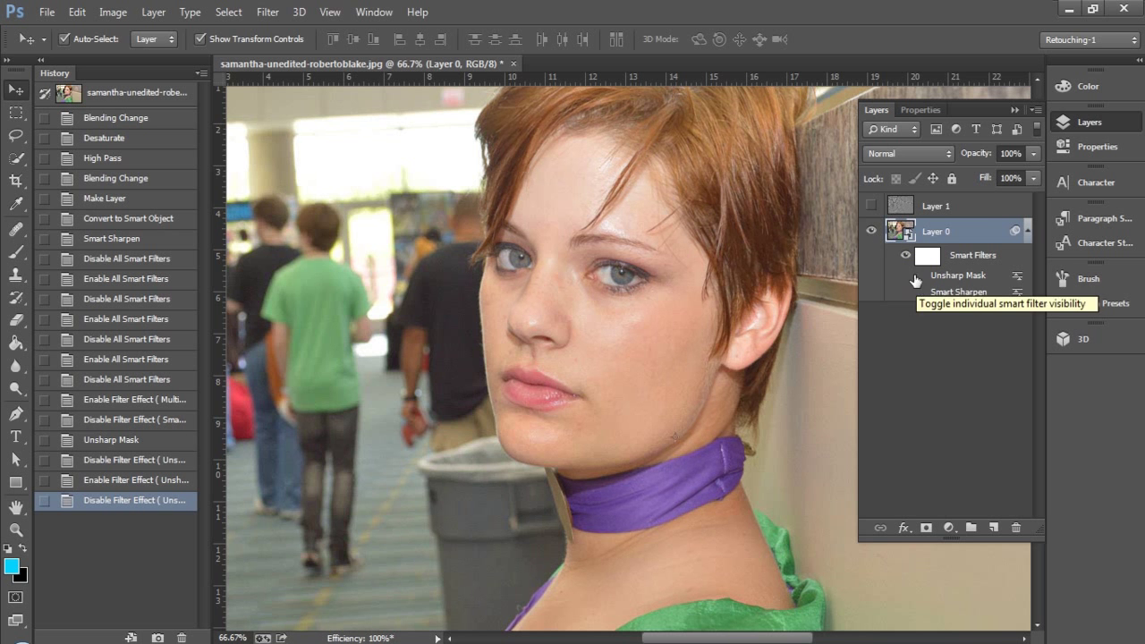
{"action": "left_click", "coordinate": [869, 206]}
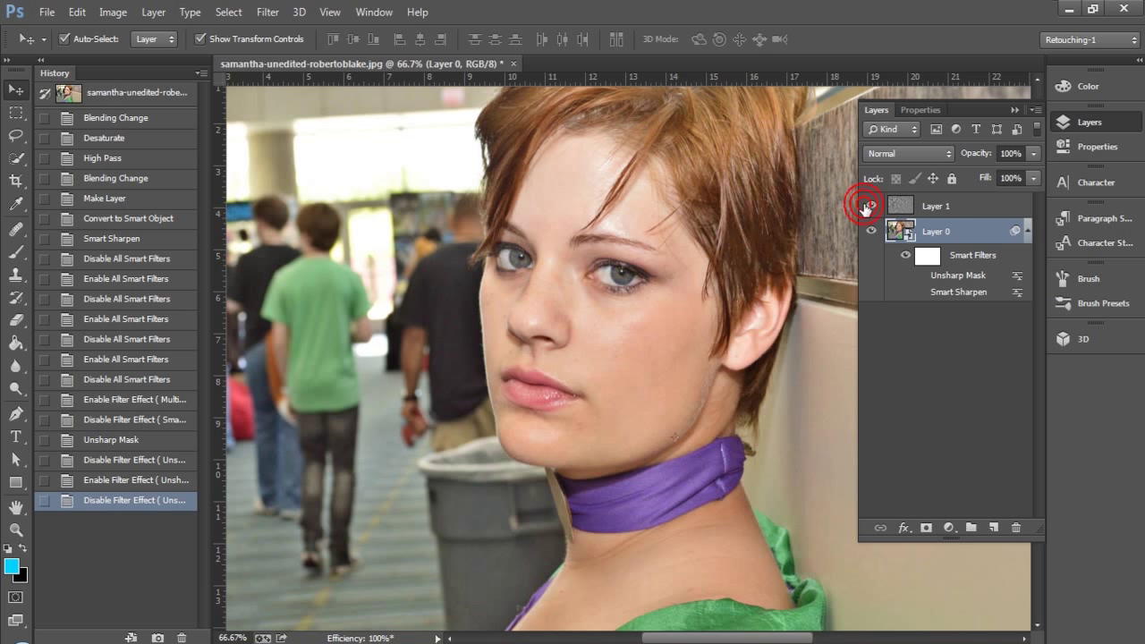
{"action": "left_click", "coordinate": [948, 208]}
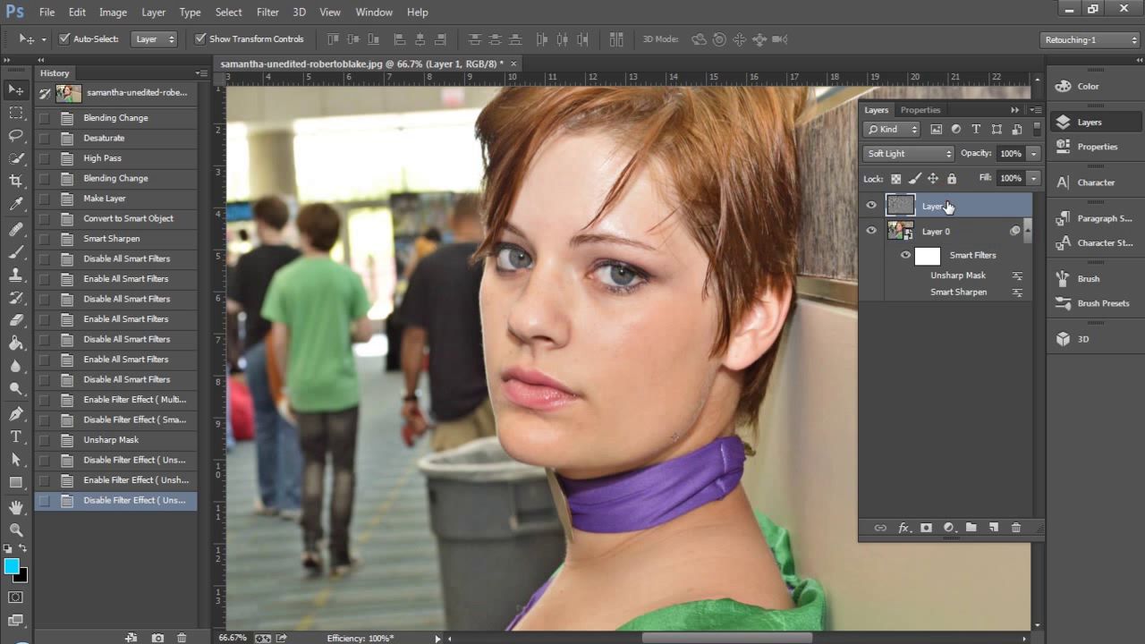